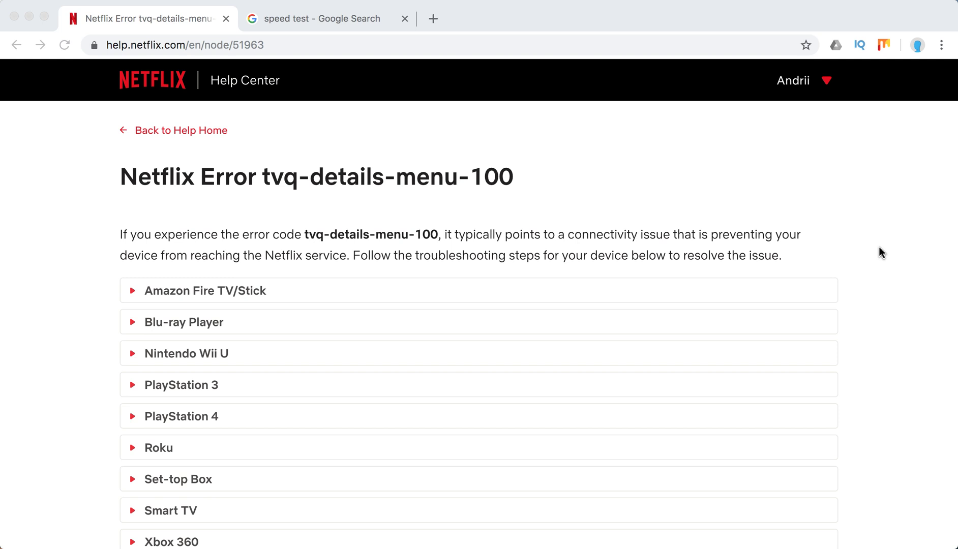
{"action": "scroll", "coordinate": [689, 283], "scroll_direction": "down", "scroll_amount": 1}
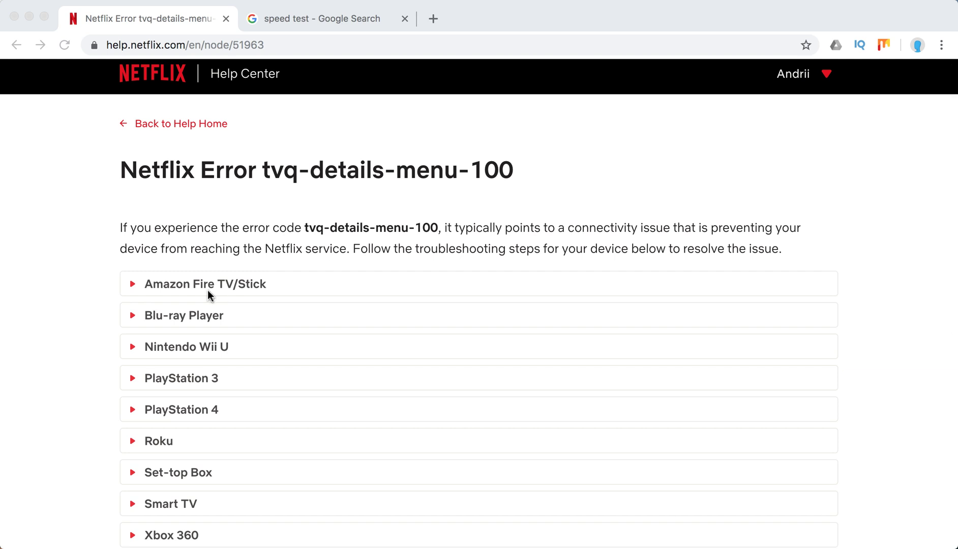
{"action": "scroll", "coordinate": [204, 284], "scroll_direction": "down", "scroll_amount": 2}
{"action": "scroll", "coordinate": [202, 254], "scroll_direction": "down", "scroll_amount": 1}
{"action": "scroll", "coordinate": [199, 231], "scroll_direction": "down", "scroll_amount": 1}
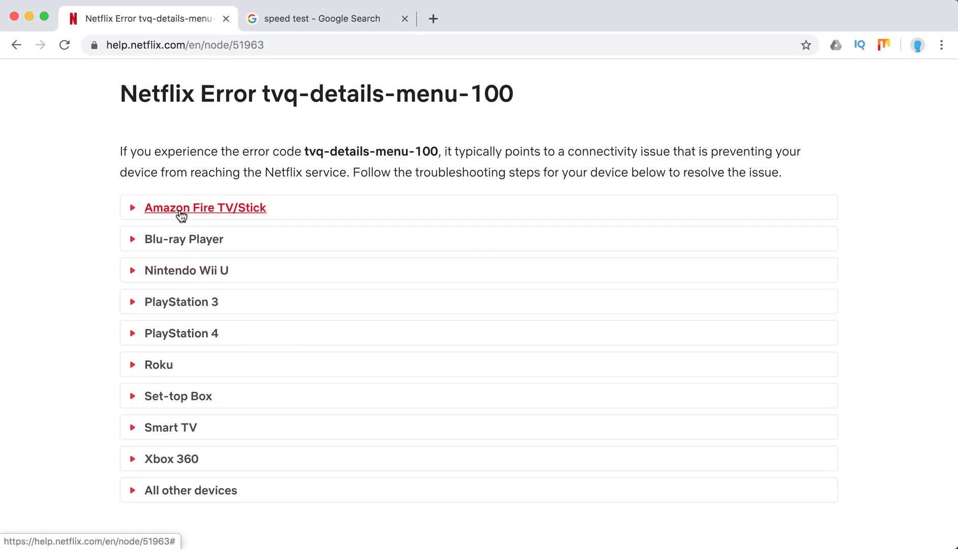
Step: Expand the Amazon Fire TV/Stick section of the tvq-details-menu-100 error article
{"action": "left_click", "coordinate": [181, 216]}
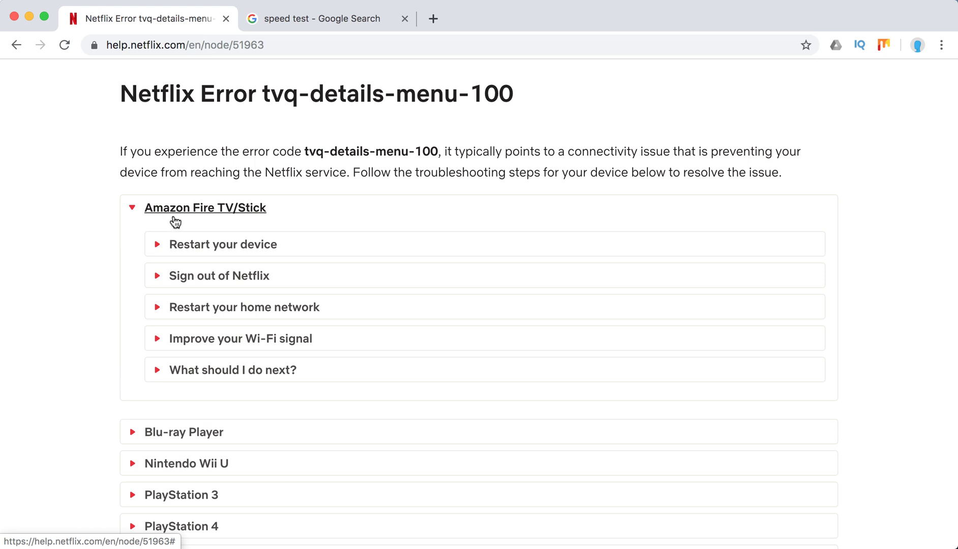
Step: Expand the five Fire TV fixes (restart device through next steps), then the Blu-ray Player section
{"action": "left_click", "coordinate": [187, 244]}
{"action": "scroll", "coordinate": [105, 275], "scroll_direction": "down", "scroll_amount": 1}
{"action": "scroll", "coordinate": [105, 274], "scroll_direction": "down", "scroll_amount": 1}
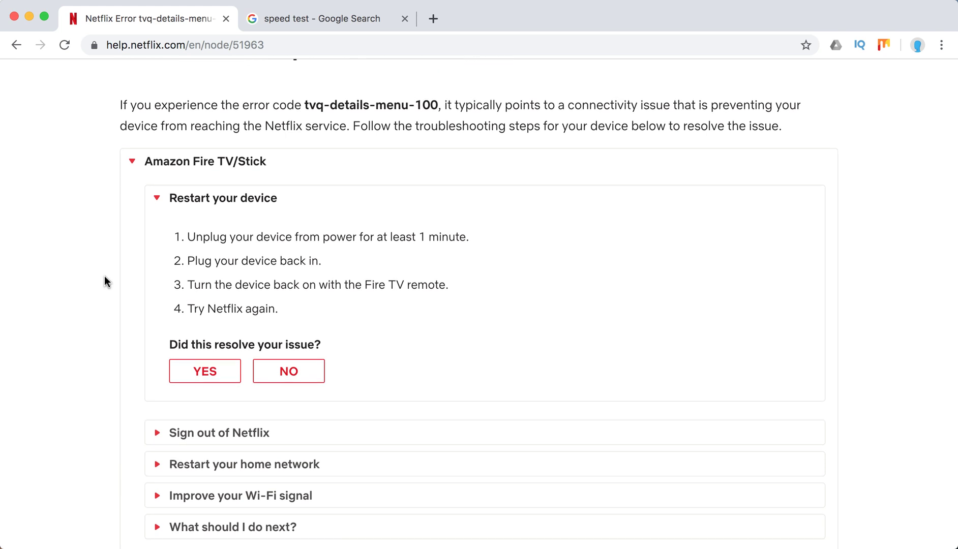
{"action": "left_click", "coordinate": [218, 392]}
{"action": "scroll", "coordinate": [101, 290], "scroll_direction": "down", "scroll_amount": 2}
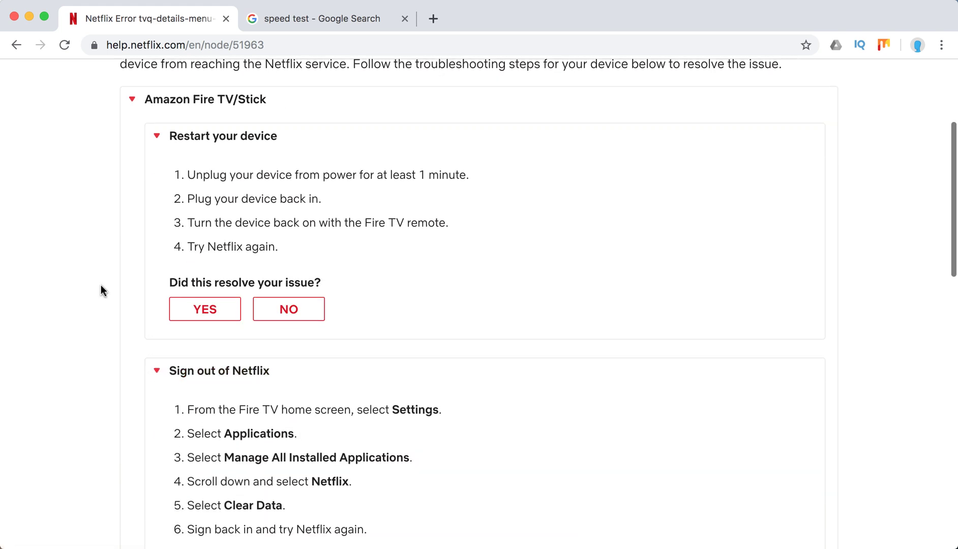
{"action": "scroll", "coordinate": [101, 290], "scroll_direction": "down", "scroll_amount": 3}
{"action": "scroll", "coordinate": [101, 291], "scroll_direction": "down", "scroll_amount": 2}
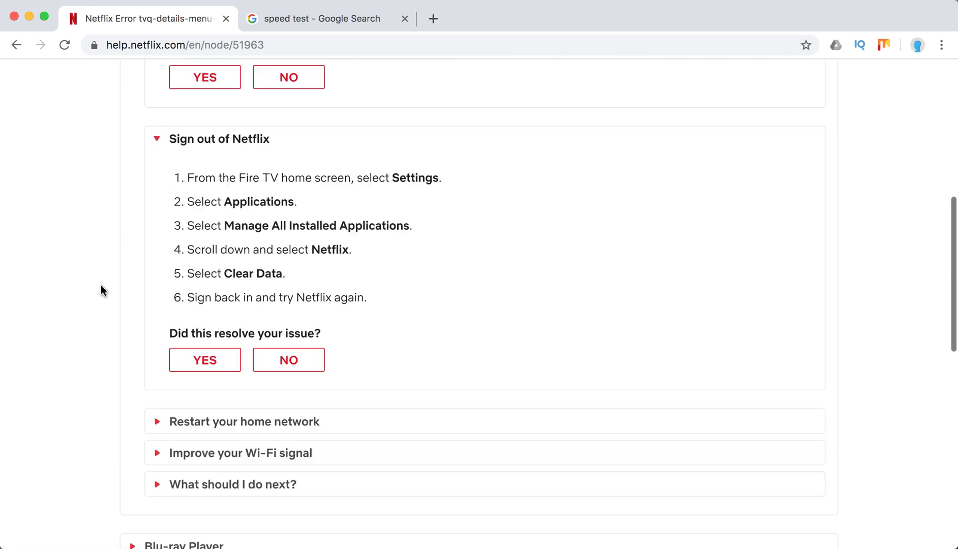
{"action": "left_click", "coordinate": [199, 424]}
{"action": "scroll", "coordinate": [186, 329], "scroll_direction": "down", "scroll_amount": 1}
{"action": "scroll", "coordinate": [186, 278], "scroll_direction": "down", "scroll_amount": 2}
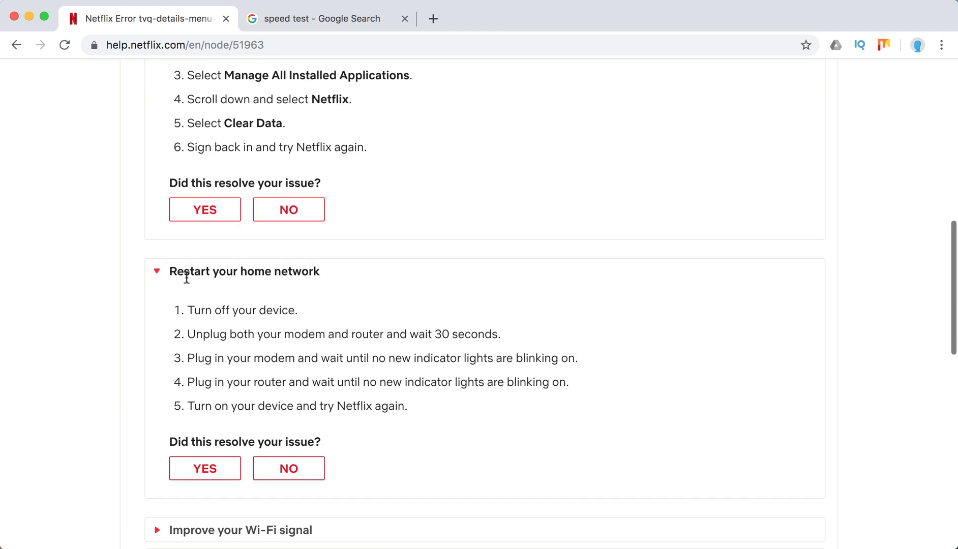
{"action": "scroll", "coordinate": [186, 278], "scroll_direction": "down", "scroll_amount": 2}
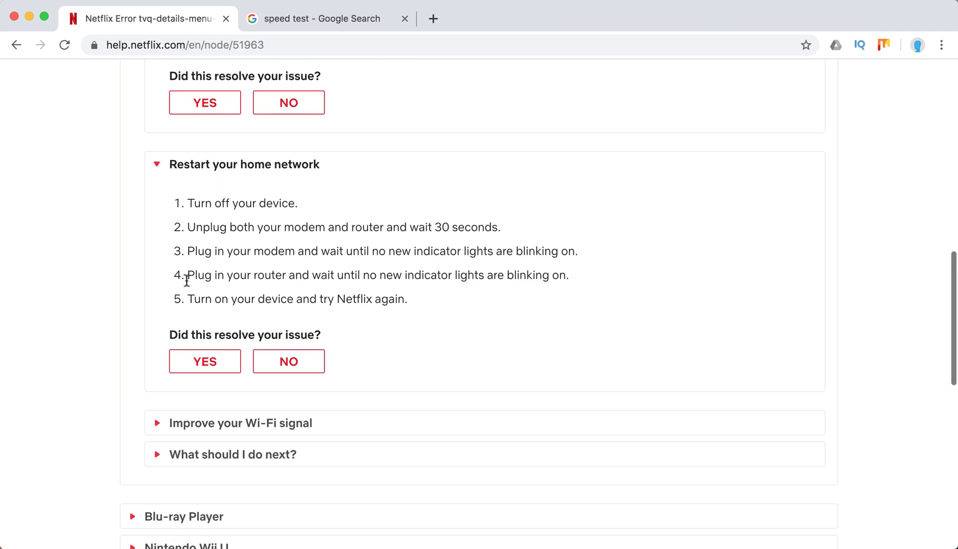
{"action": "left_click", "coordinate": [202, 432]}
{"action": "scroll", "coordinate": [206, 434], "scroll_direction": "down", "scroll_amount": 1}
{"action": "scroll", "coordinate": [206, 433], "scroll_direction": "down", "scroll_amount": 1}
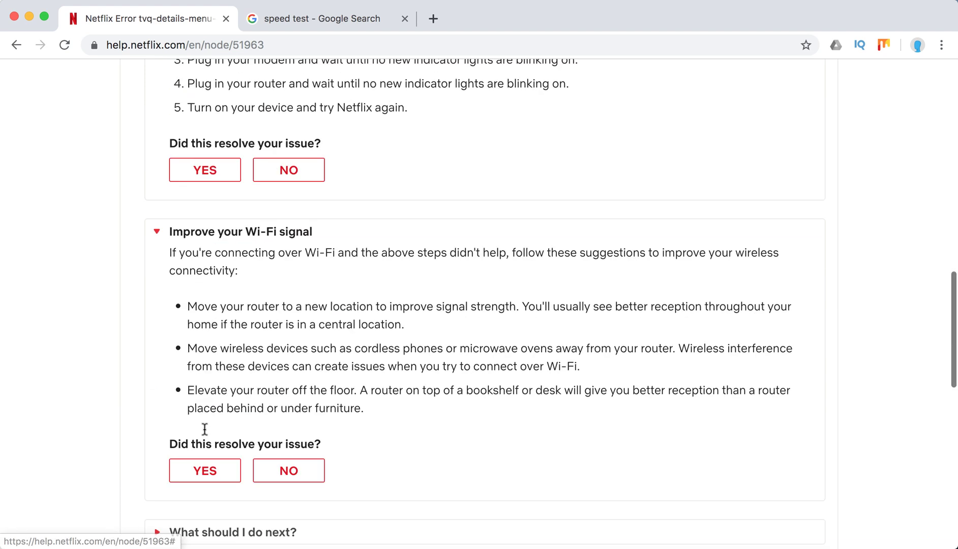
{"action": "scroll", "coordinate": [201, 441], "scroll_direction": "down", "scroll_amount": 1}
{"action": "left_click", "coordinate": [200, 483]}
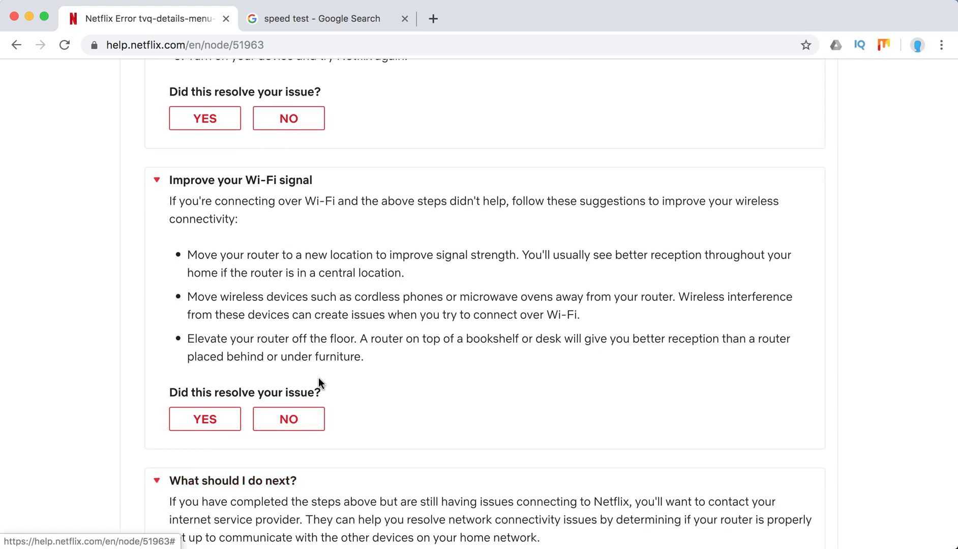
{"action": "scroll", "coordinate": [314, 385], "scroll_direction": "down", "scroll_amount": 1}
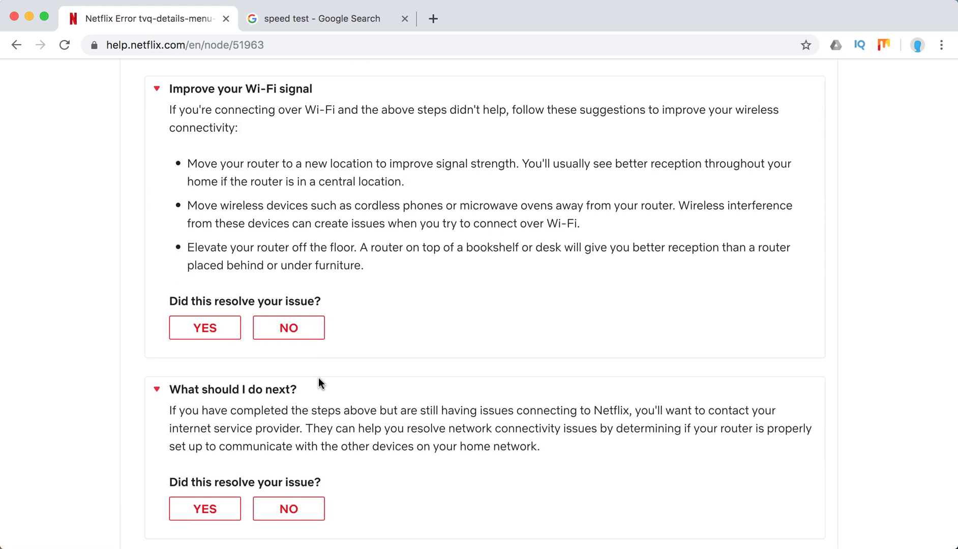
{"action": "scroll", "coordinate": [319, 383], "scroll_direction": "down", "scroll_amount": 3}
{"action": "scroll", "coordinate": [320, 385], "scroll_direction": "up", "scroll_amount": 3}
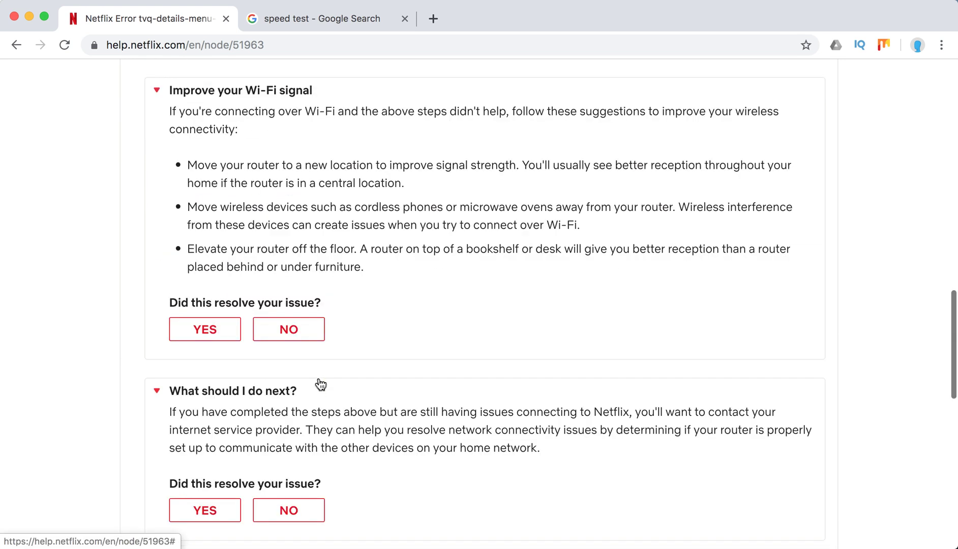
{"action": "scroll", "coordinate": [320, 384], "scroll_direction": "up", "scroll_amount": 3}
{"action": "scroll", "coordinate": [320, 384], "scroll_direction": "up", "scroll_amount": 3}
{"action": "scroll", "coordinate": [320, 384], "scroll_direction": "up", "scroll_amount": 3}
{"action": "scroll", "coordinate": [319, 379], "scroll_direction": "down", "scroll_amount": 6}
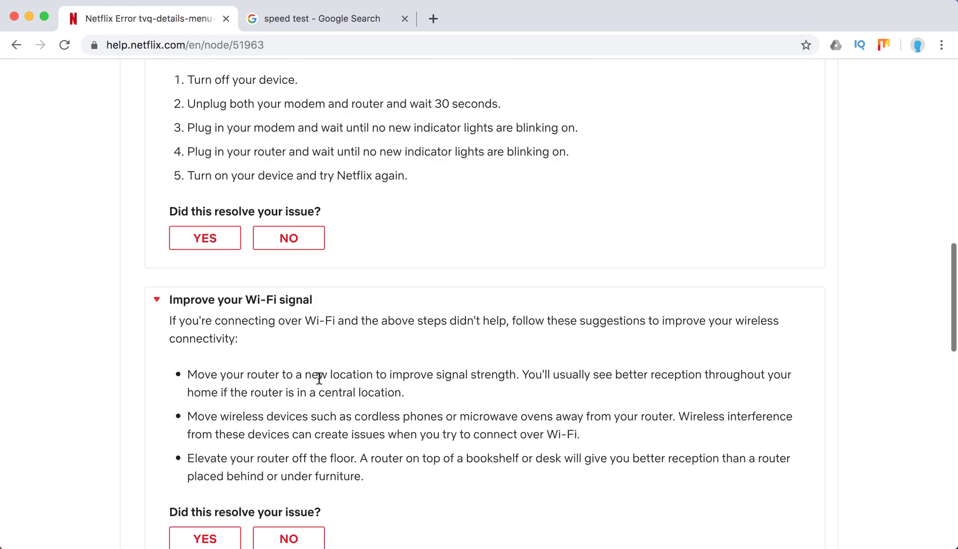
{"action": "scroll", "coordinate": [318, 379], "scroll_direction": "down", "scroll_amount": 5}
{"action": "scroll", "coordinate": [319, 379], "scroll_direction": "down", "scroll_amount": 3}
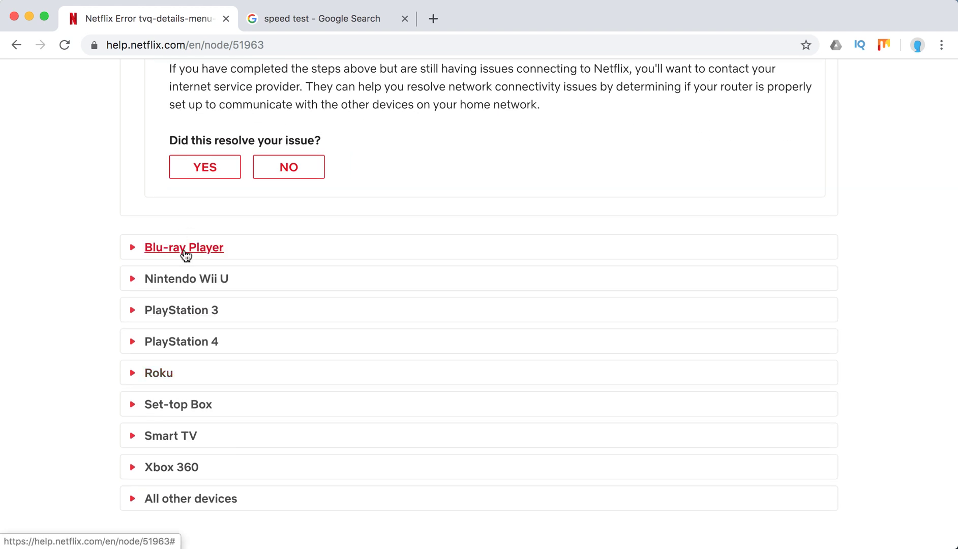
{"action": "left_click", "coordinate": [186, 254]}
{"action": "scroll", "coordinate": [288, 221], "scroll_direction": "down", "scroll_amount": 1}
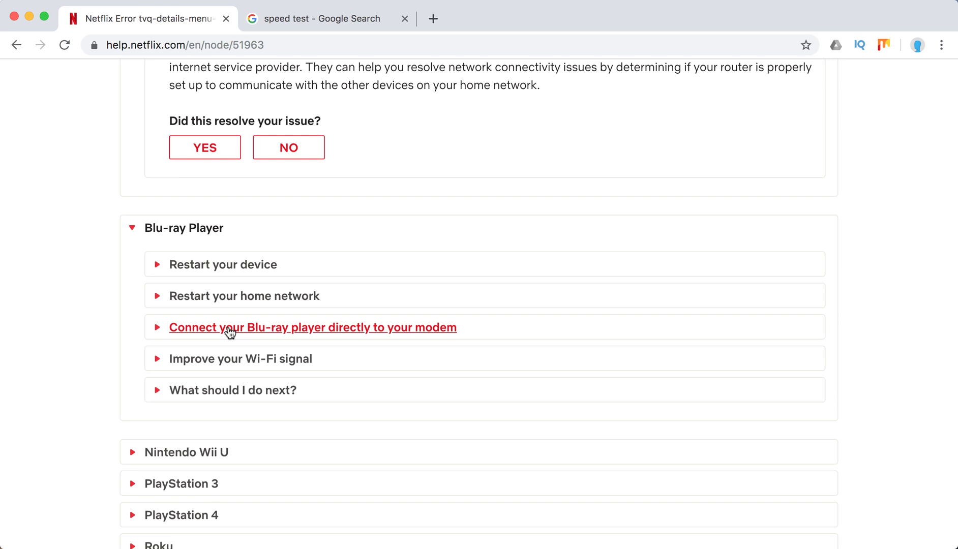
Step: Expand the Blu-ray 'connect directly to your modem' steps
{"action": "left_click", "coordinate": [230, 330]}
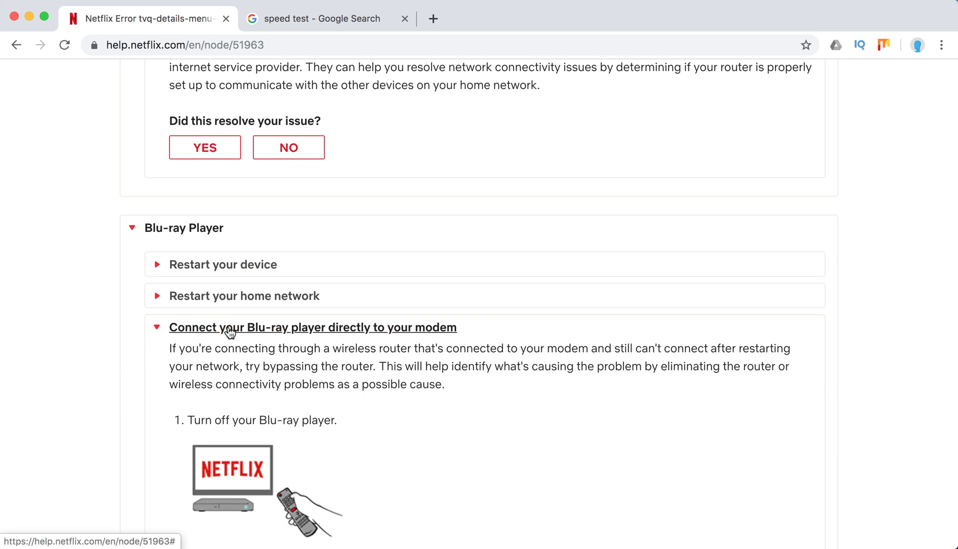
{"action": "scroll", "coordinate": [230, 331], "scroll_direction": "down", "scroll_amount": 3}
{"action": "scroll", "coordinate": [227, 325], "scroll_direction": "down", "scroll_amount": 4}
{"action": "scroll", "coordinate": [227, 325], "scroll_direction": "down", "scroll_amount": 4}
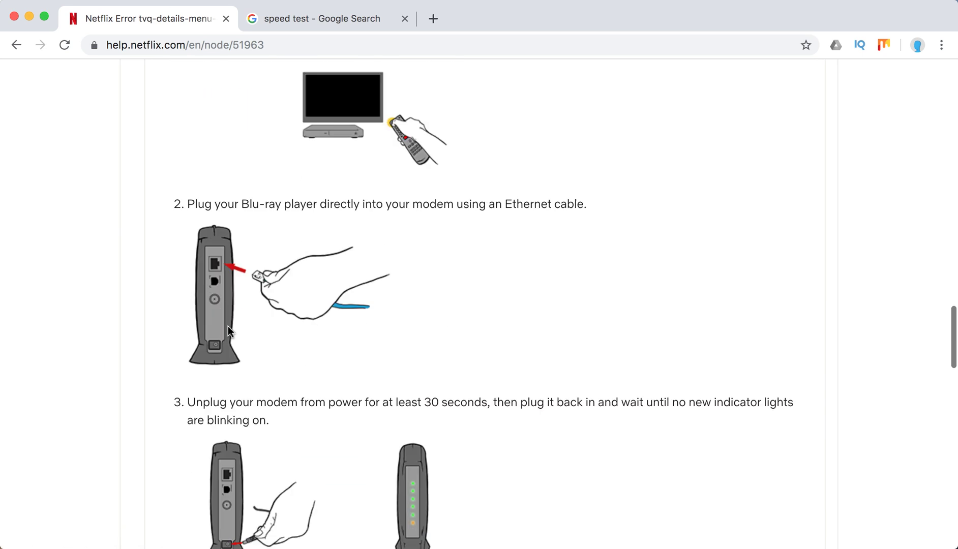
{"action": "scroll", "coordinate": [228, 326], "scroll_direction": "down", "scroll_amount": 4}
{"action": "scroll", "coordinate": [227, 325], "scroll_direction": "down", "scroll_amount": 4}
{"action": "scroll", "coordinate": [227, 325], "scroll_direction": "down", "scroll_amount": 4}
{"action": "scroll", "coordinate": [227, 325], "scroll_direction": "down", "scroll_amount": 4}
{"action": "scroll", "coordinate": [227, 326], "scroll_direction": "down", "scroll_amount": 1}
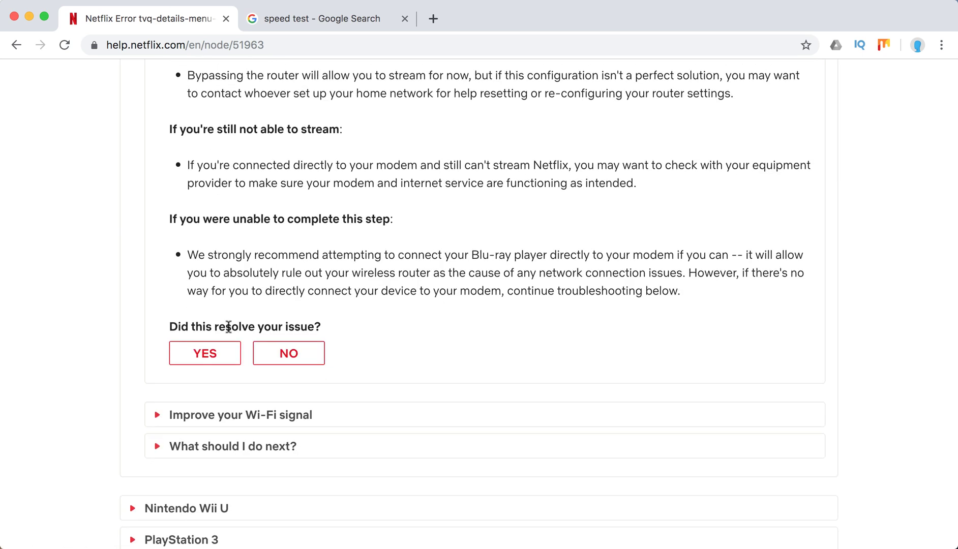
{"action": "scroll", "coordinate": [228, 326], "scroll_direction": "down", "scroll_amount": 2}
Step: Expand the Nintendo Wii U, PS3 and PS4 sections, including Reload the Netflix app
{"action": "left_click", "coordinate": [196, 432]}
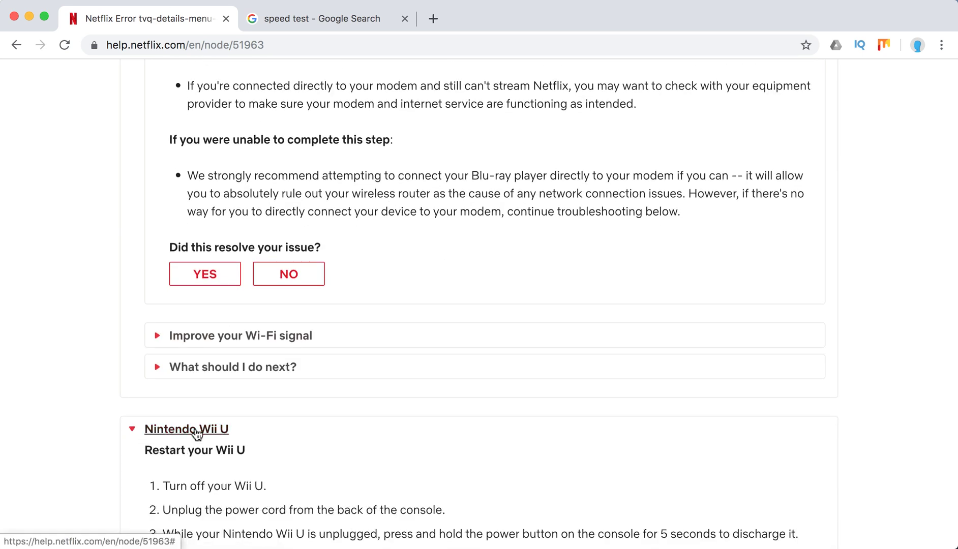
{"action": "scroll", "coordinate": [196, 432], "scroll_direction": "down", "scroll_amount": 3}
{"action": "scroll", "coordinate": [196, 432], "scroll_direction": "down", "scroll_amount": 2}
{"action": "left_click", "coordinate": [195, 447]}
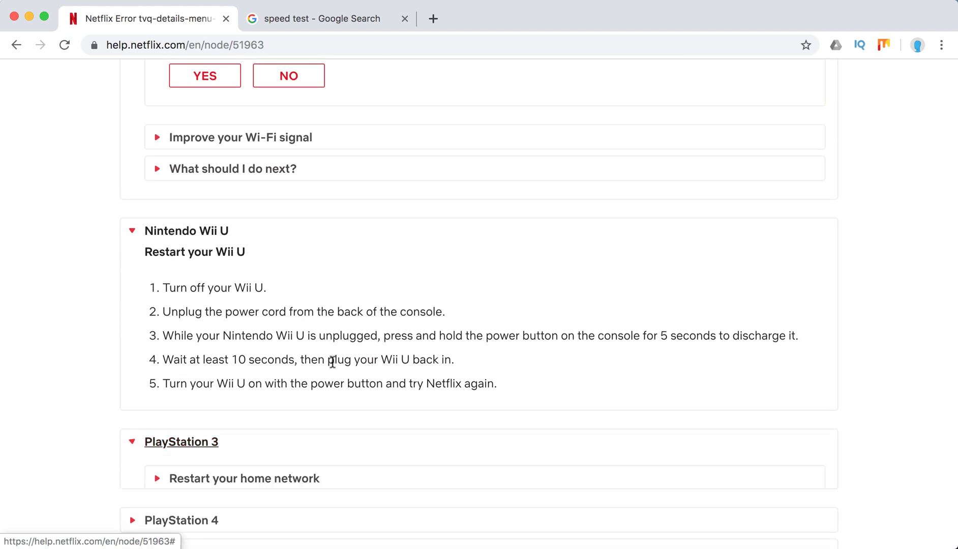
{"action": "scroll", "coordinate": [330, 358], "scroll_direction": "down", "scroll_amount": 2}
{"action": "left_click", "coordinate": [184, 413]}
{"action": "scroll", "coordinate": [388, 421], "scroll_direction": "down", "scroll_amount": 2}
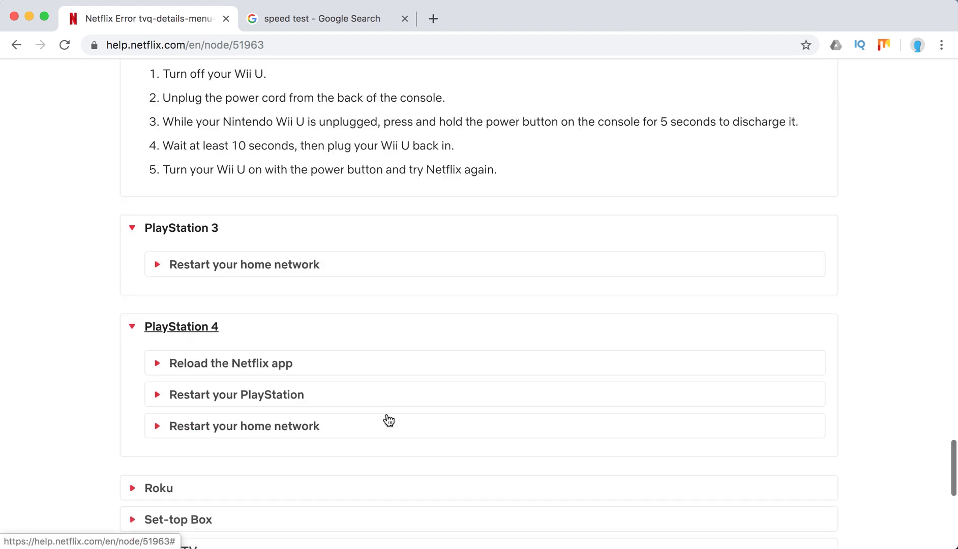
{"action": "scroll", "coordinate": [388, 420], "scroll_direction": "down", "scroll_amount": 1}
{"action": "left_click", "coordinate": [230, 325]}
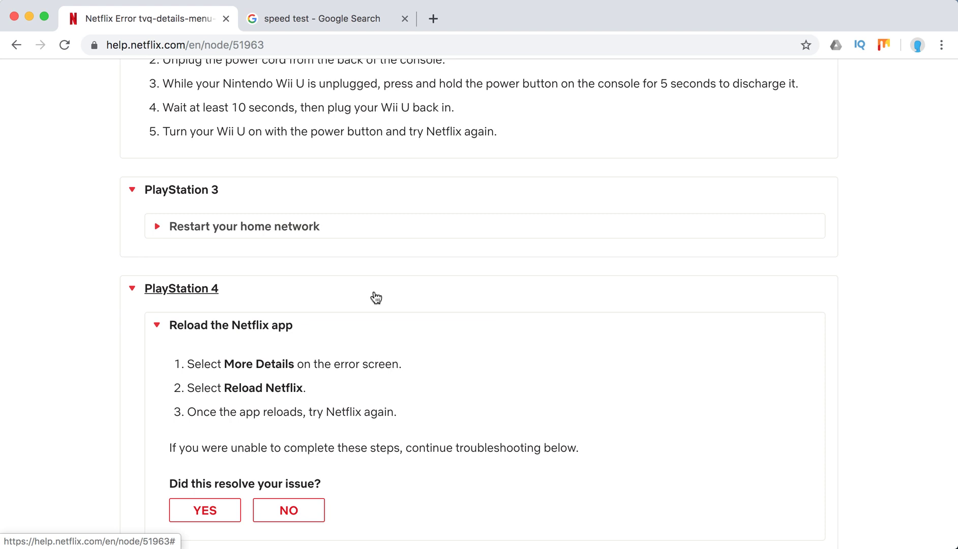
{"action": "scroll", "coordinate": [373, 291], "scroll_direction": "down", "scroll_amount": 2}
{"action": "scroll", "coordinate": [373, 290], "scroll_direction": "down", "scroll_amount": 1}
{"action": "scroll", "coordinate": [373, 291], "scroll_direction": "down", "scroll_amount": 2}
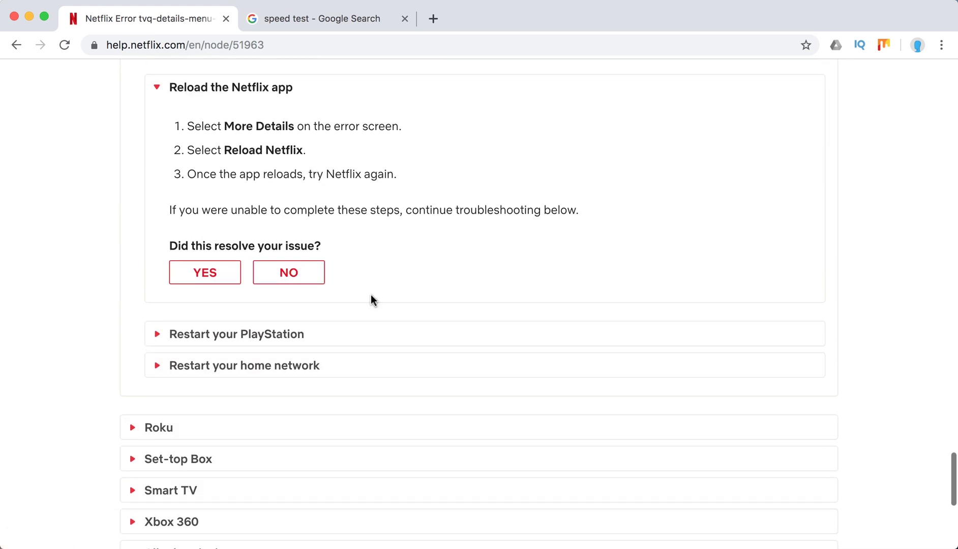
Step: Expand the Roku, Set-top Box, Smart TV, Xbox 360 and All other devices sections
{"action": "left_click", "coordinate": [184, 429]}
{"action": "scroll", "coordinate": [374, 396], "scroll_direction": "down", "scroll_amount": 1}
{"action": "scroll", "coordinate": [534, 349], "scroll_direction": "down", "scroll_amount": 2}
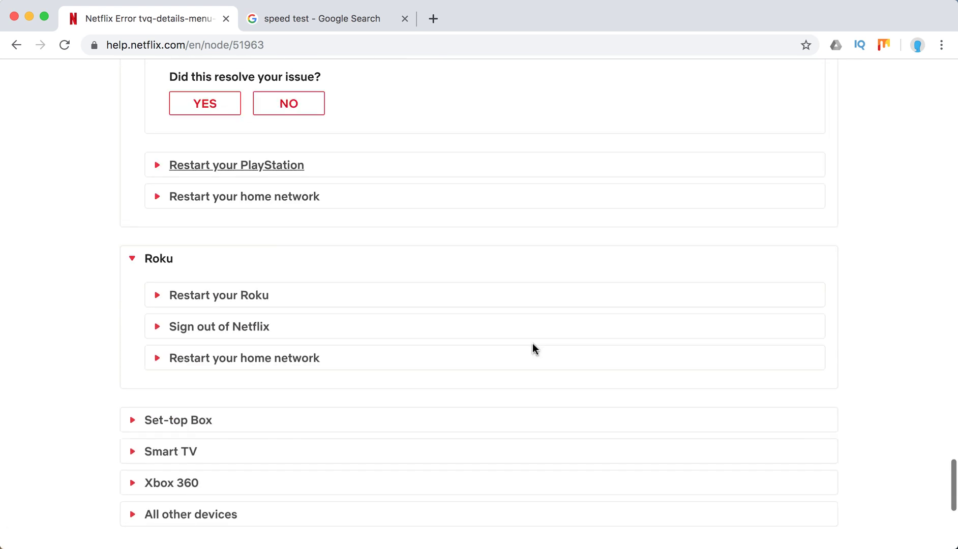
{"action": "left_click", "coordinate": [164, 427]}
{"action": "scroll", "coordinate": [292, 404], "scroll_direction": "down", "scroll_amount": 2}
{"action": "scroll", "coordinate": [292, 405], "scroll_direction": "down", "scroll_amount": 2}
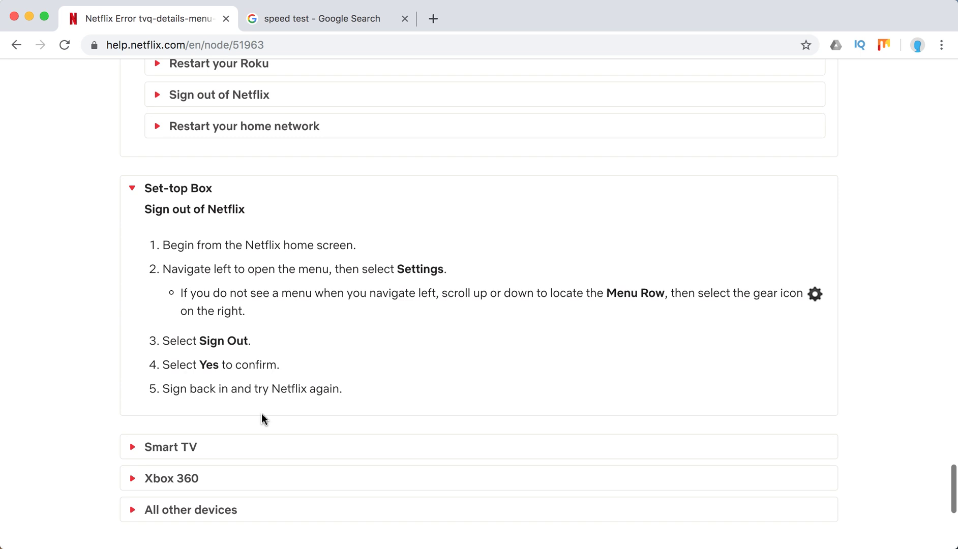
{"action": "left_click", "coordinate": [171, 448]}
{"action": "scroll", "coordinate": [287, 400], "scroll_direction": "down", "scroll_amount": 3}
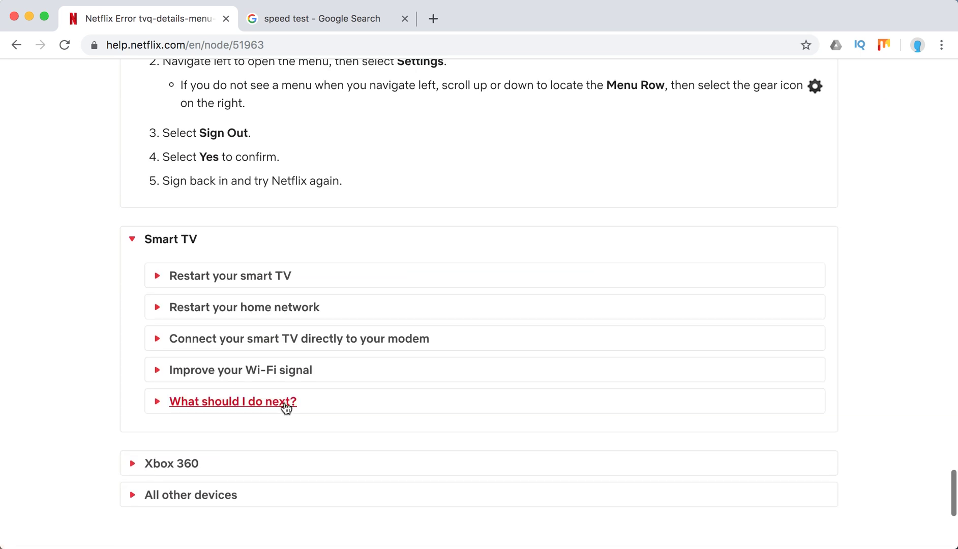
{"action": "left_click", "coordinate": [163, 462]}
{"action": "scroll", "coordinate": [287, 463], "scroll_direction": "down", "scroll_amount": 3}
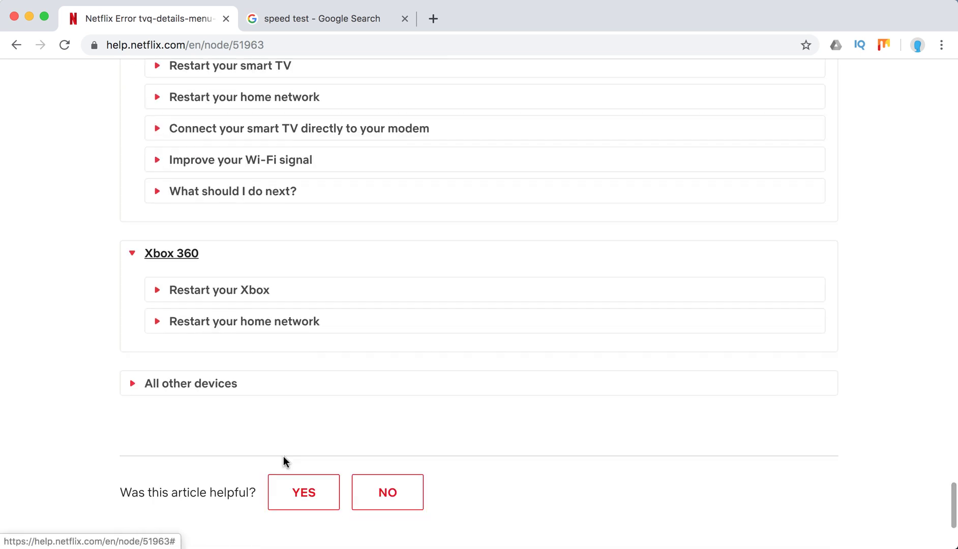
{"action": "left_click", "coordinate": [223, 384]}
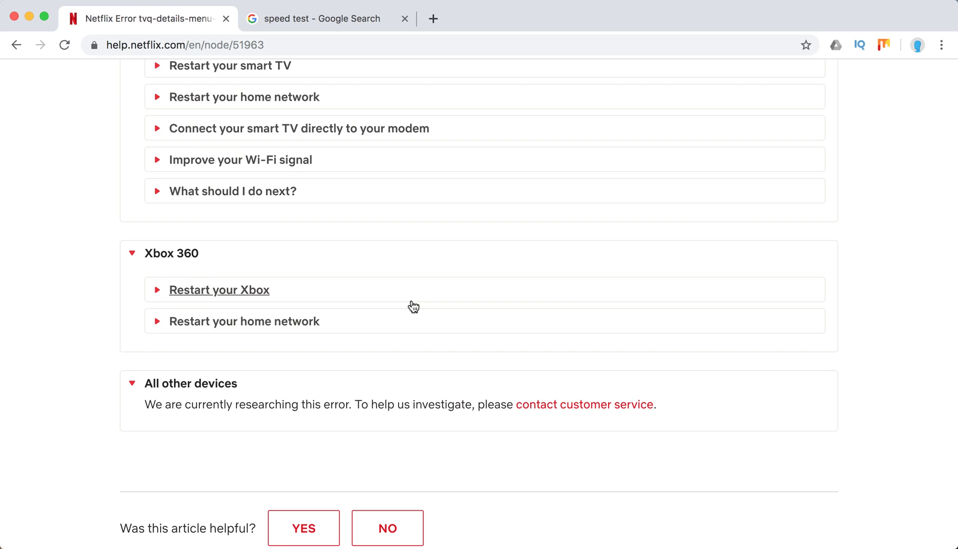
{"action": "scroll", "coordinate": [414, 306], "scroll_direction": "up", "scroll_amount": 5}
{"action": "scroll", "coordinate": [414, 307], "scroll_direction": "up", "scroll_amount": 5}
{"action": "scroll", "coordinate": [414, 306], "scroll_direction": "up", "scroll_amount": 5}
{"action": "scroll", "coordinate": [414, 307], "scroll_direction": "up", "scroll_amount": 8}
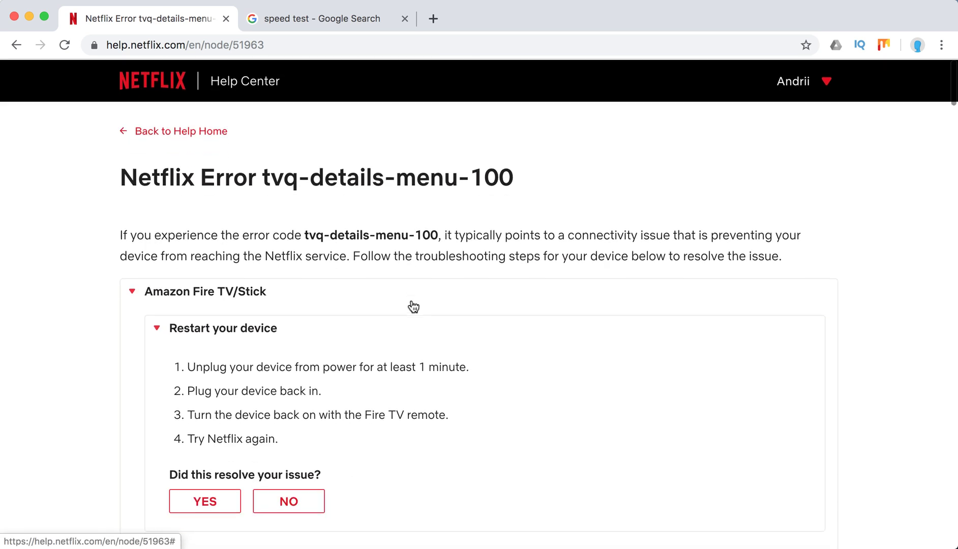
Step: Check the Google speed test results, then return to the Netflix error article
{"action": "left_click", "coordinate": [368, 22]}
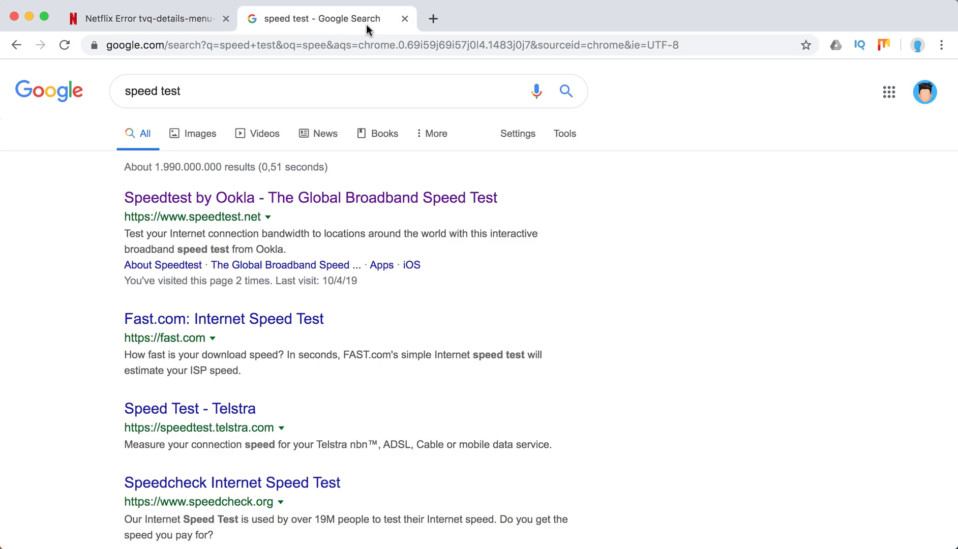
{"action": "left_click", "coordinate": [194, 90]}
{"action": "left_click", "coordinate": [37, 232]}
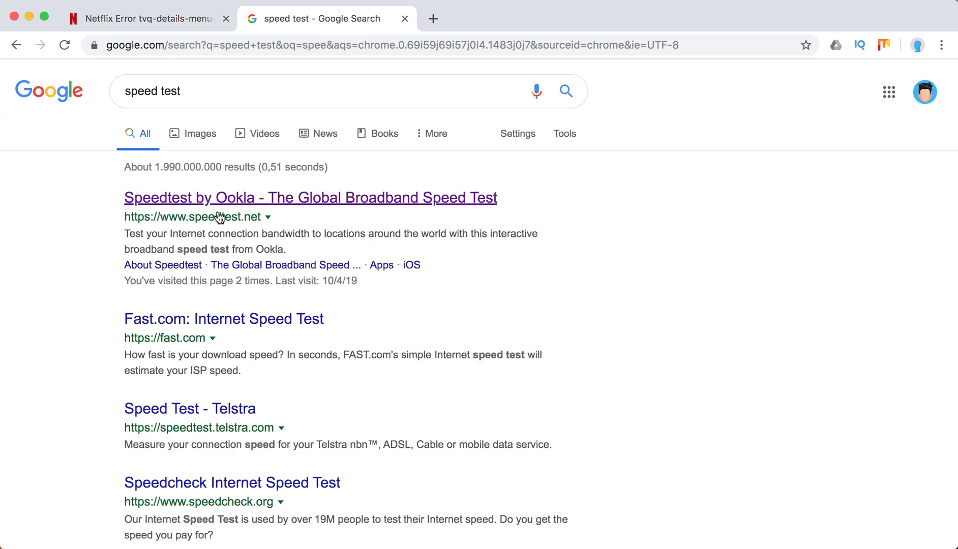
{"action": "left_click", "coordinate": [145, 23]}
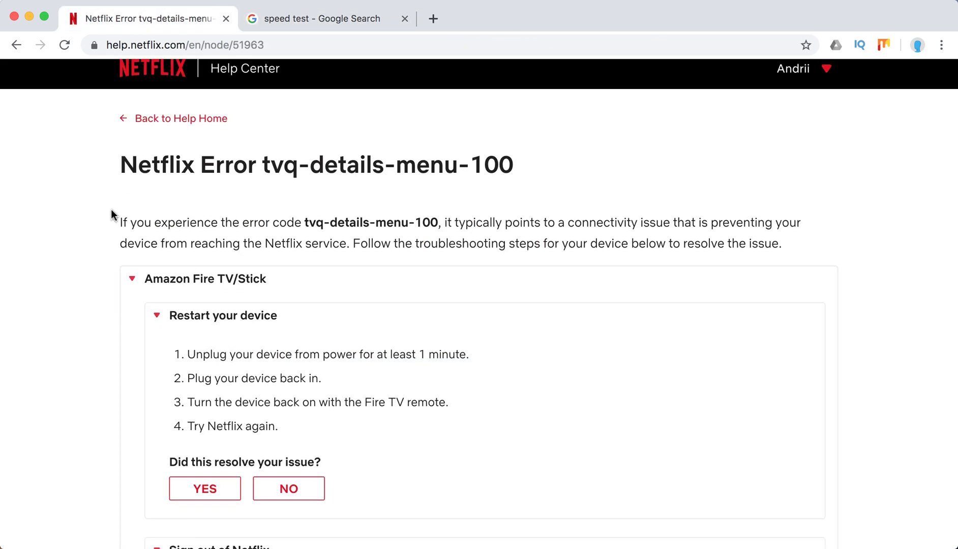
{"action": "scroll", "coordinate": [110, 214], "scroll_direction": "down", "scroll_amount": 3}
{"action": "scroll", "coordinate": [110, 214], "scroll_direction": "up", "scroll_amount": 3}
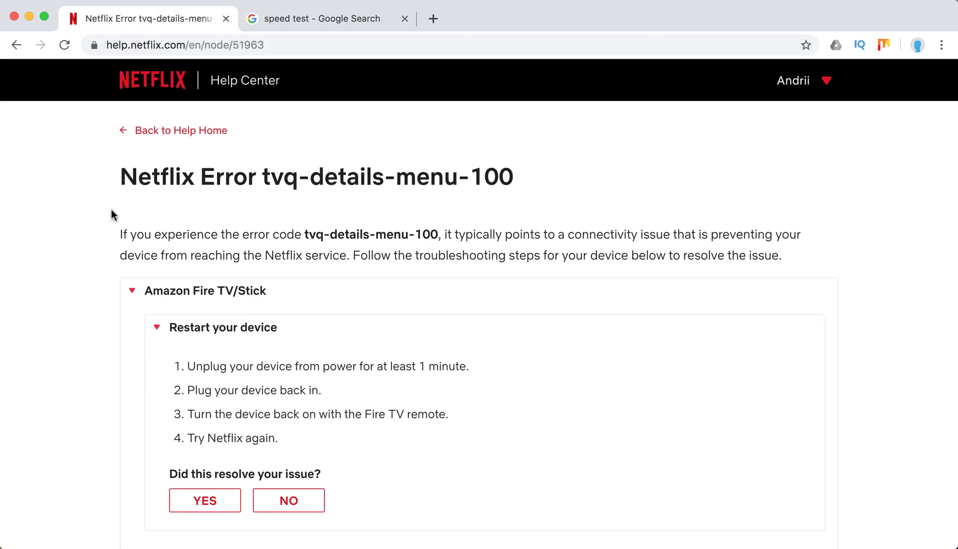